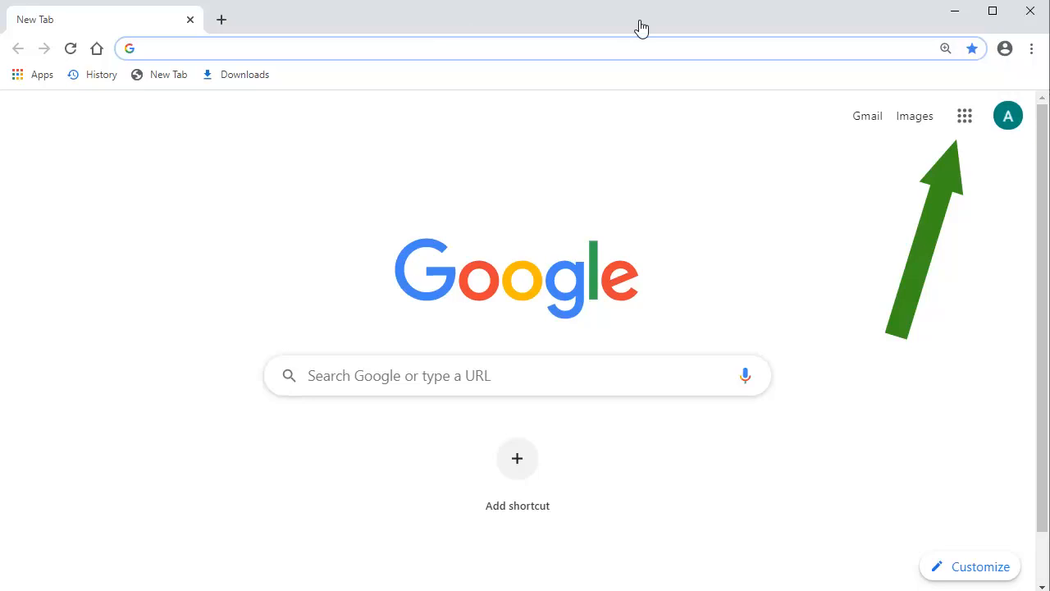
Go from the Google apps grid to Drive and start creating a new item
click(965, 116)
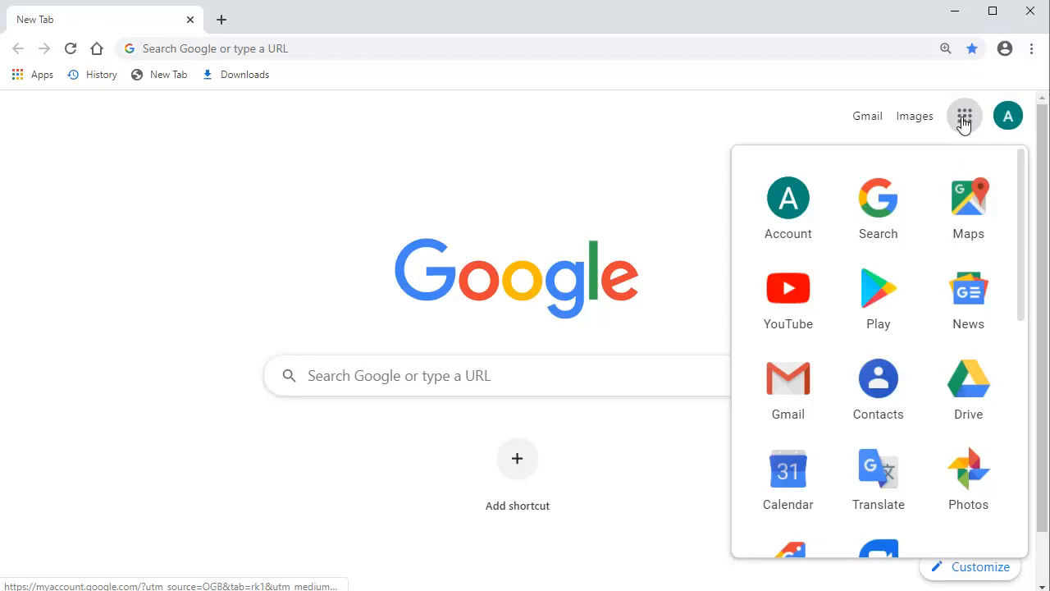
click(973, 383)
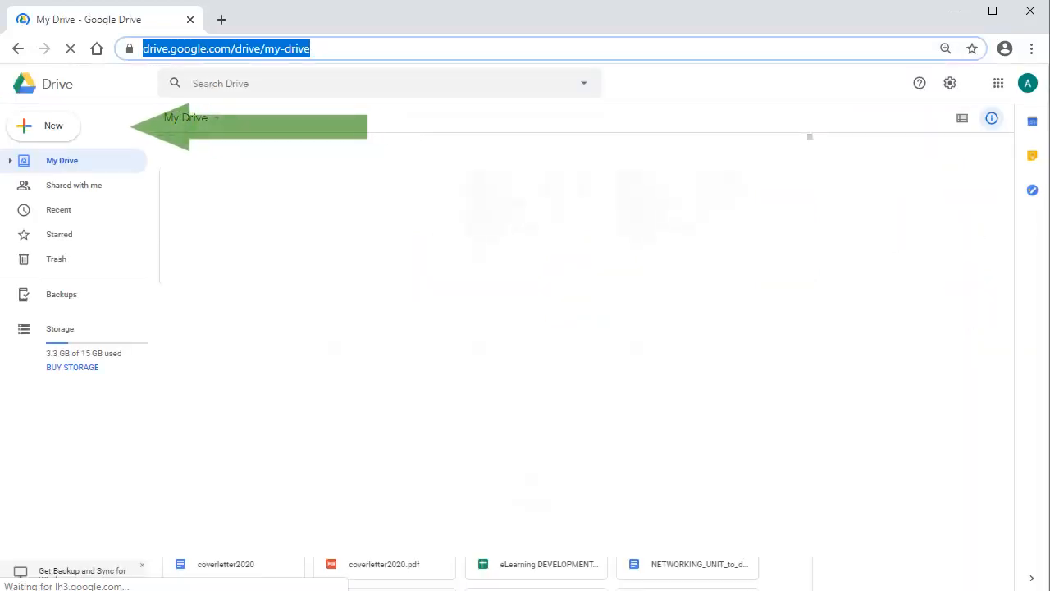
click(53, 125)
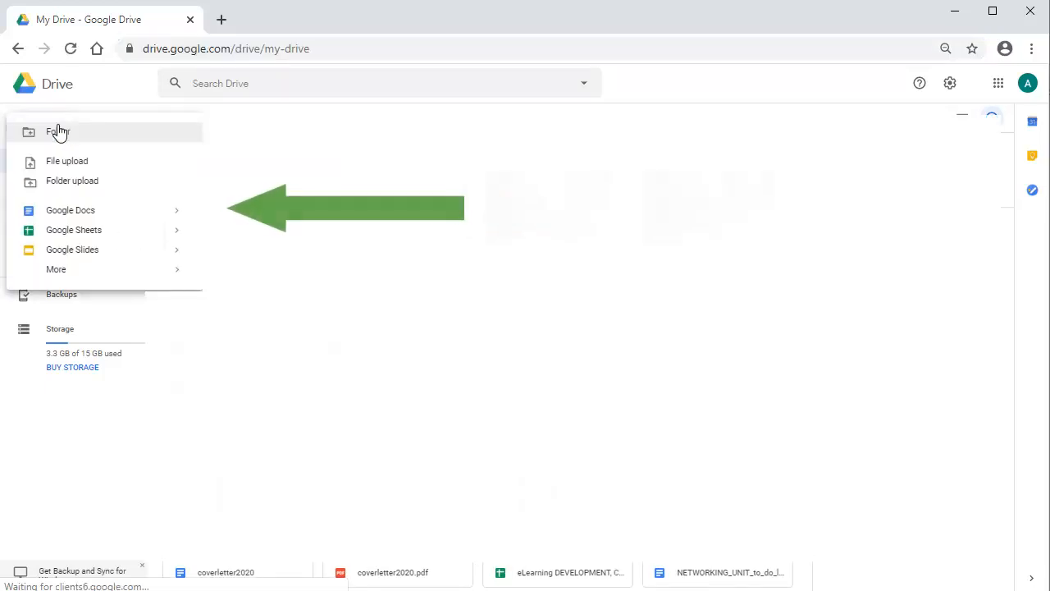
Create a blank Google Doc and enter 'Cover letter' as the title with the salutation below it
click(119, 215)
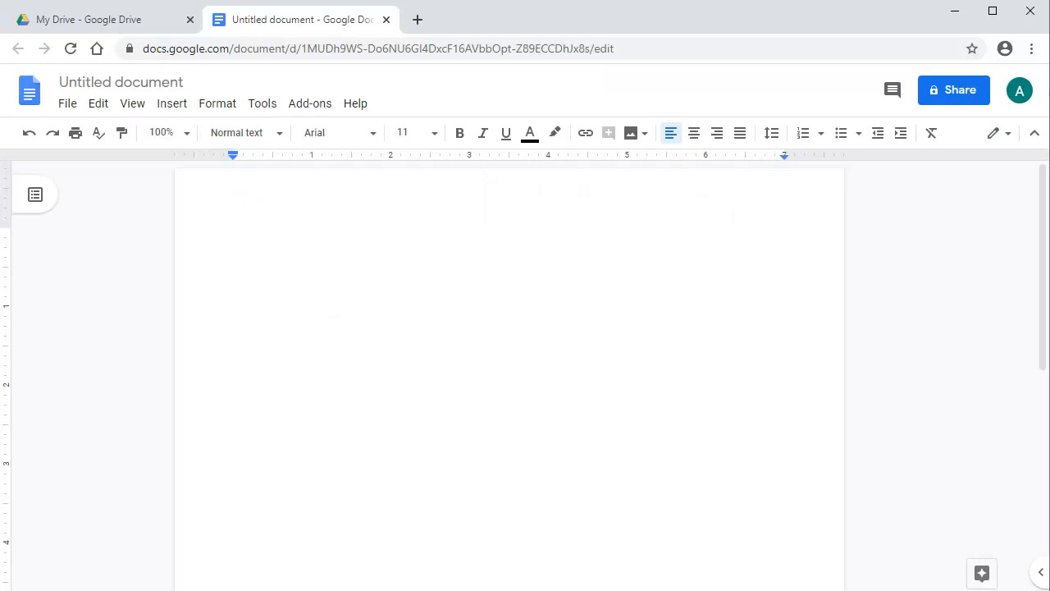
text(Cover )
text(letter)
key(Return)
text(Dear Le)
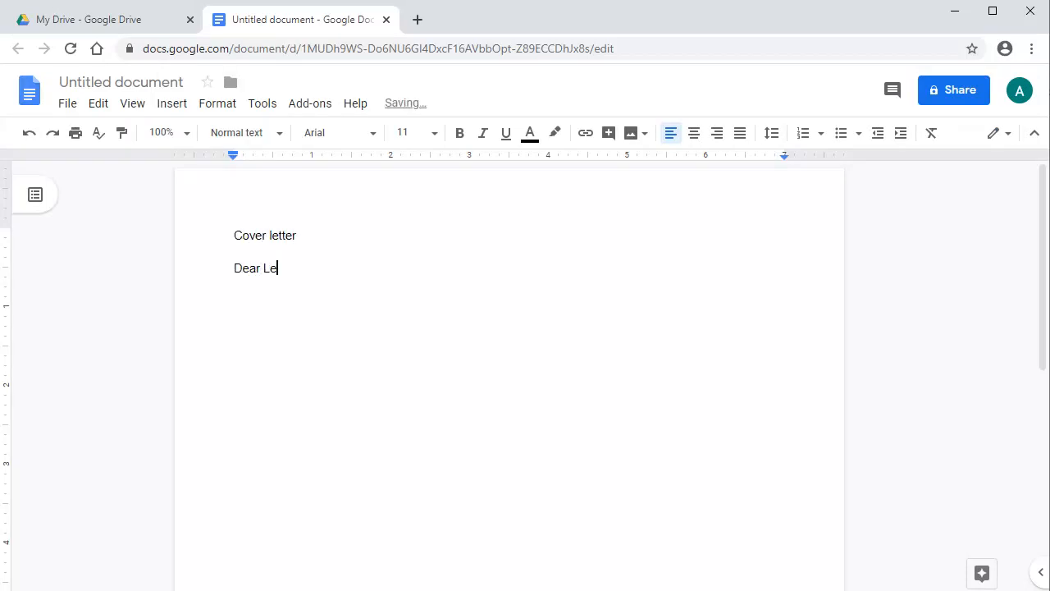
text(onard Capri,)
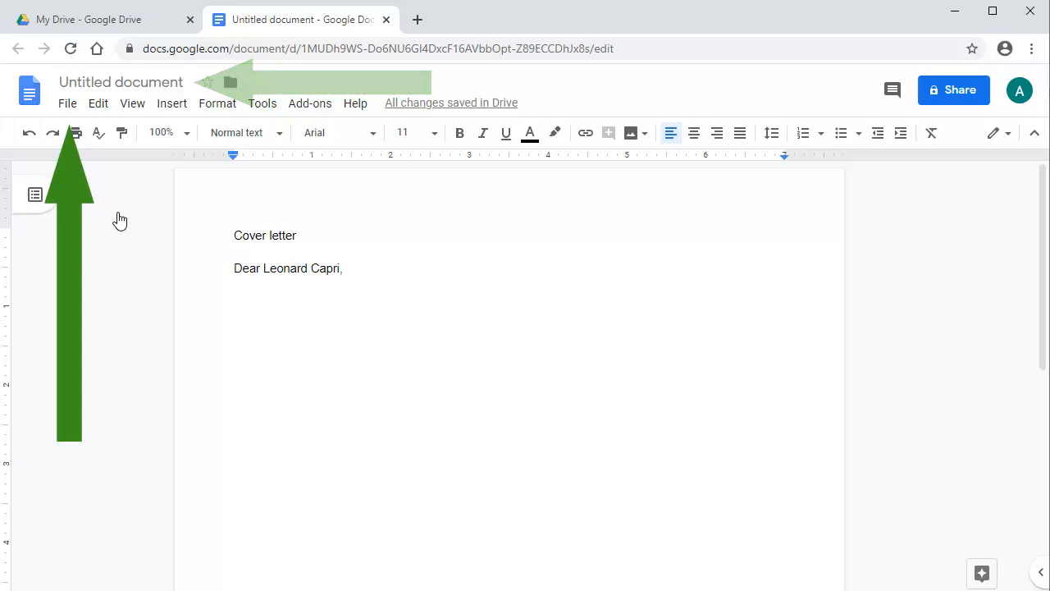
Bring up the File menu of the cover letter draft in Google Docs
click(67, 102)
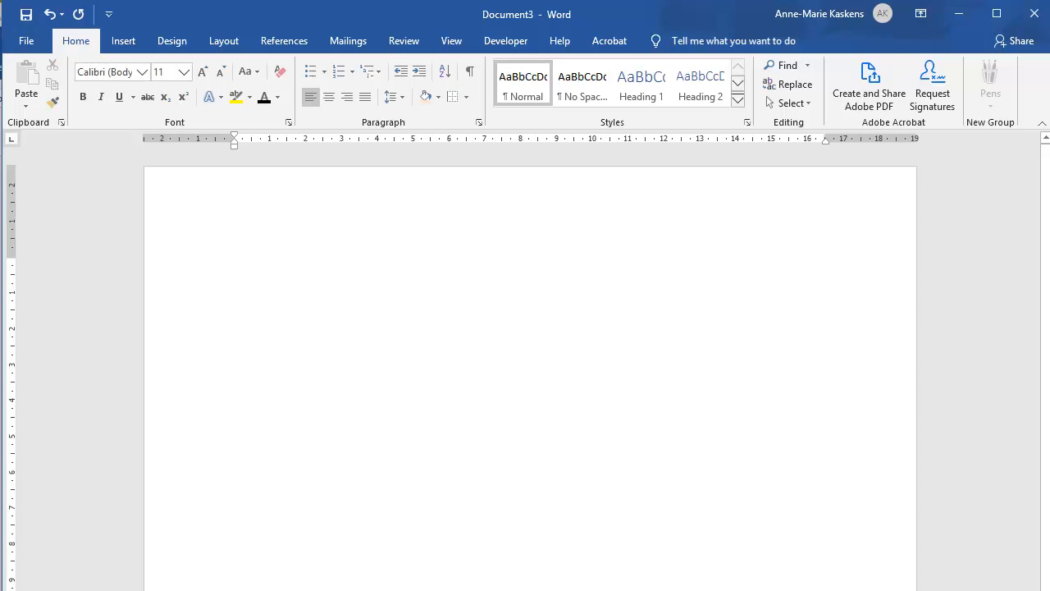
text(Dear Leonard C)
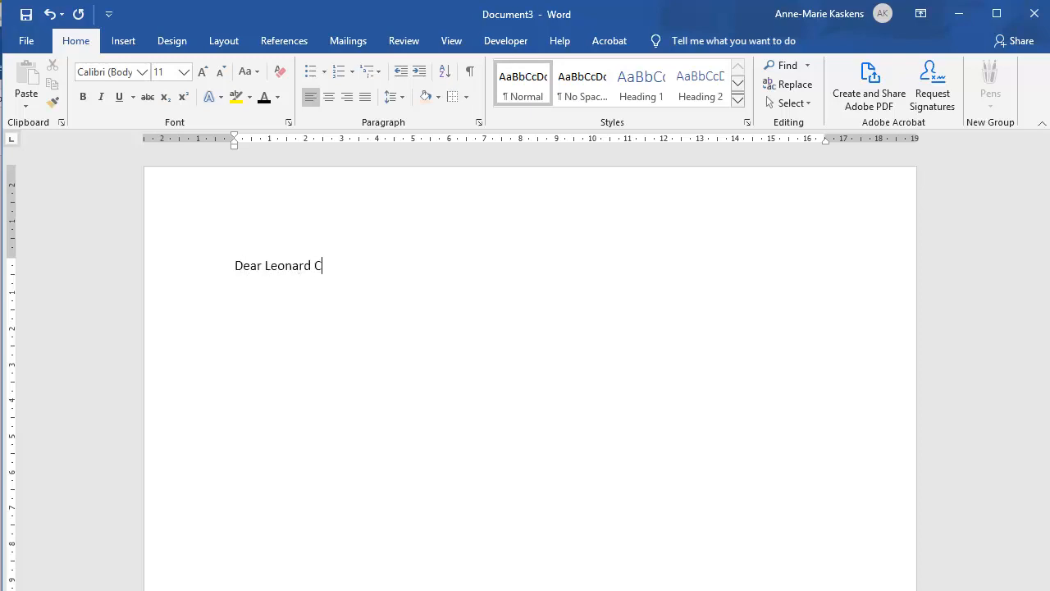
text(apri,)
key(Return)
text(ldaksjf)
click(27, 40)
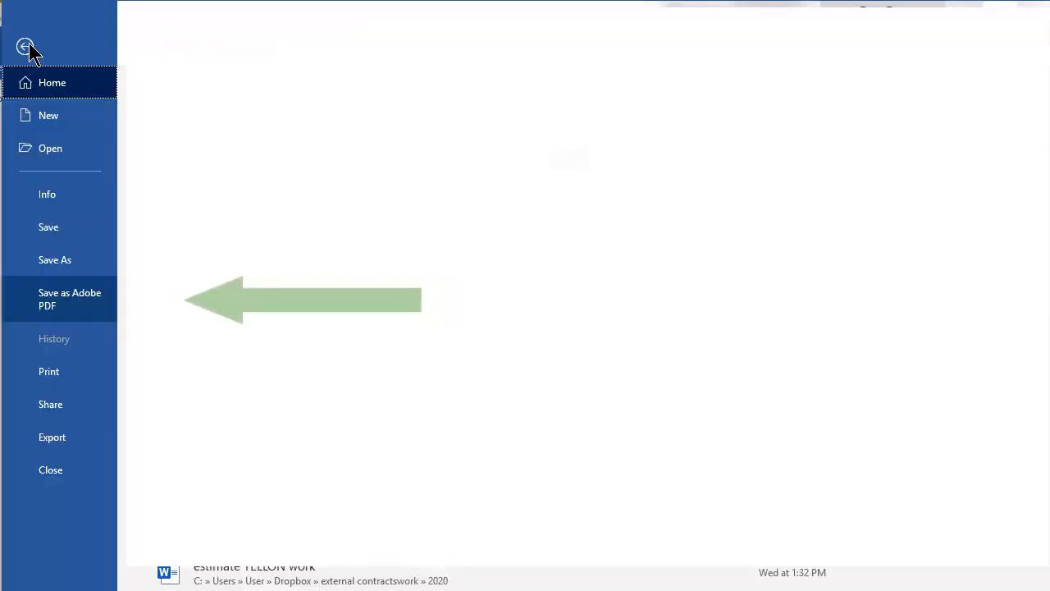